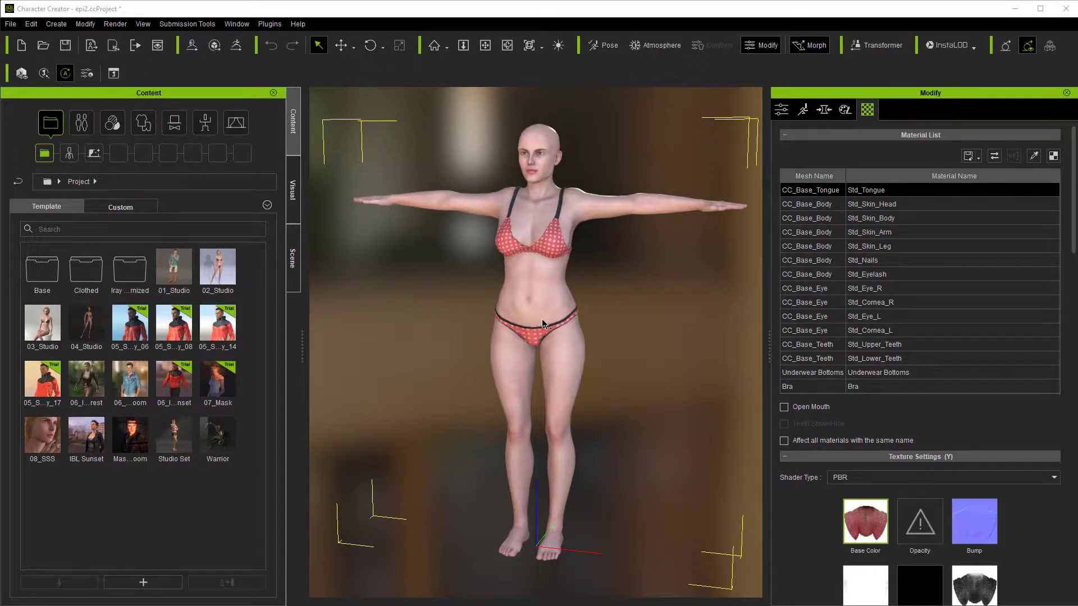
Show the Brow, Eye and Ear morph sliders, then browse the avatar presets in the content library.
click(819, 114)
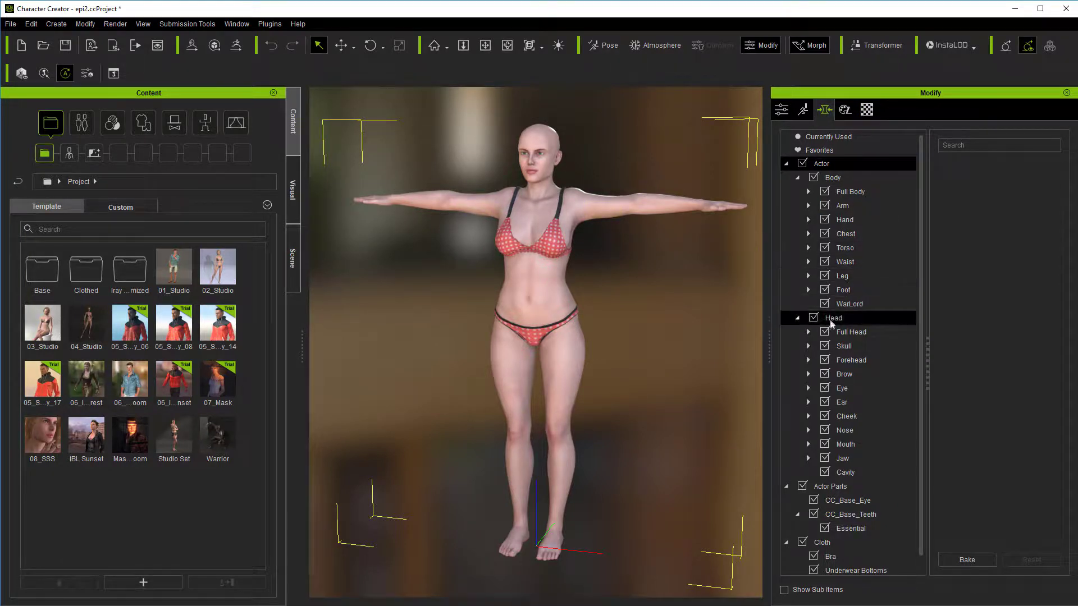
click(844, 372)
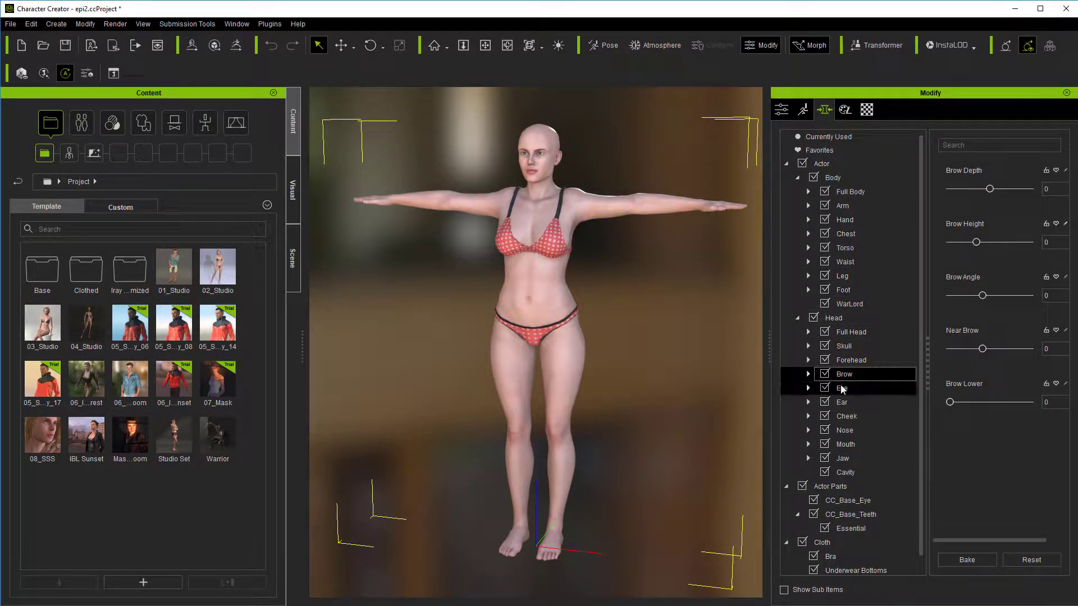
click(842, 402)
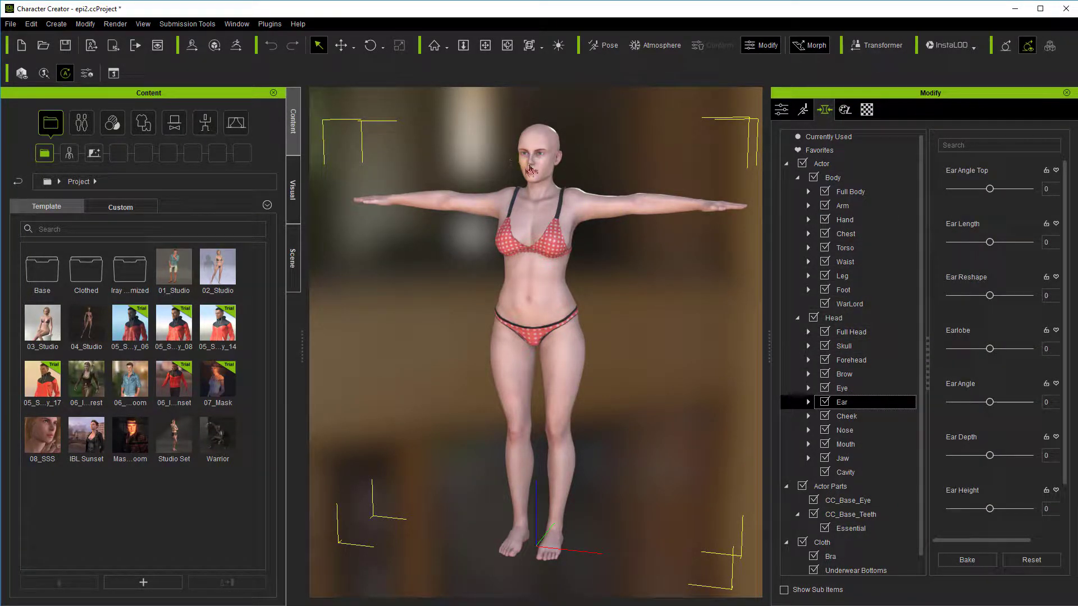
click(87, 125)
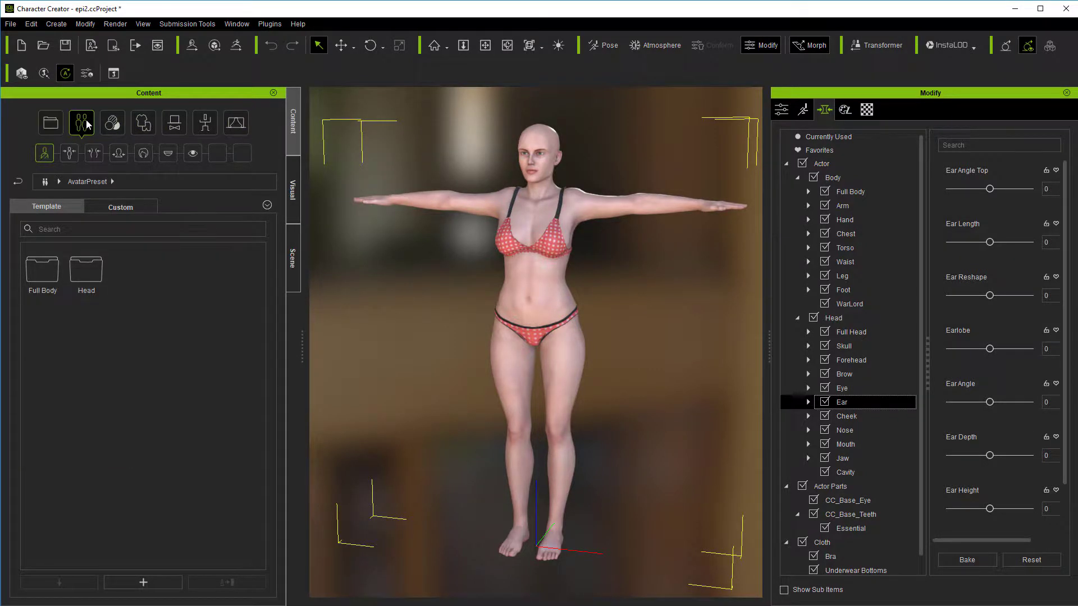
Apply the Female_B preset from the AvatarMorphPreset Head folder.
click(126, 157)
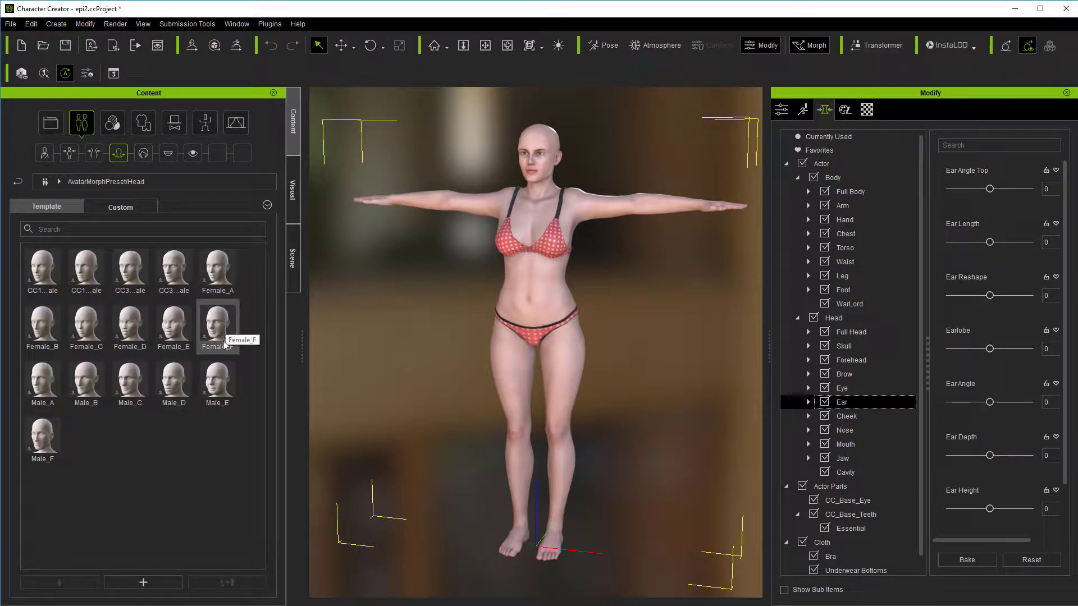
double_click(47, 330)
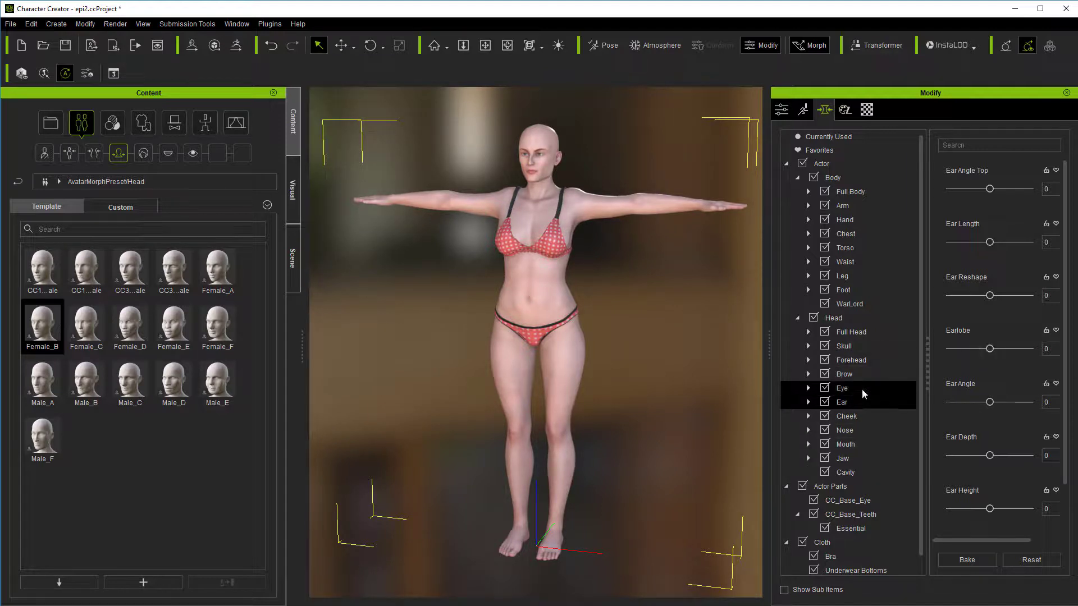
Set the Cheek Sink morph to 9.
click(845, 388)
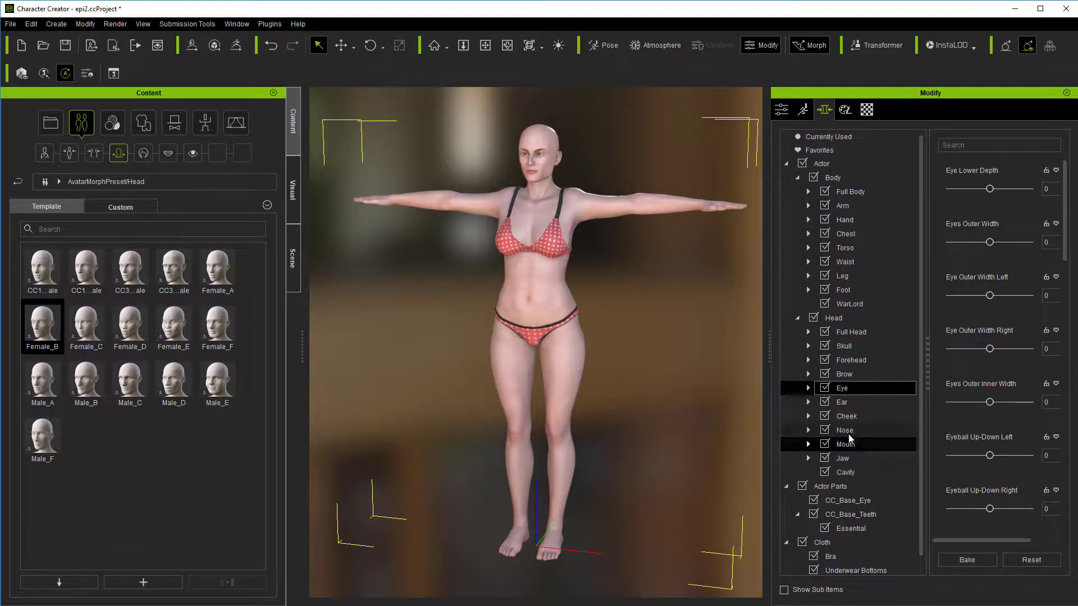
click(859, 415)
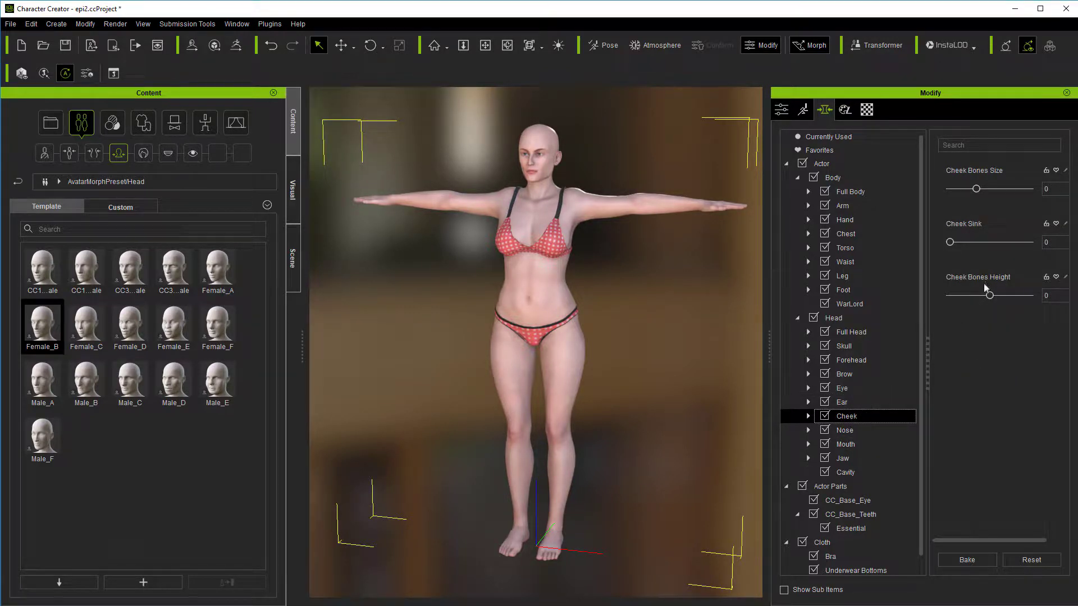
drag(950, 242, 959, 242)
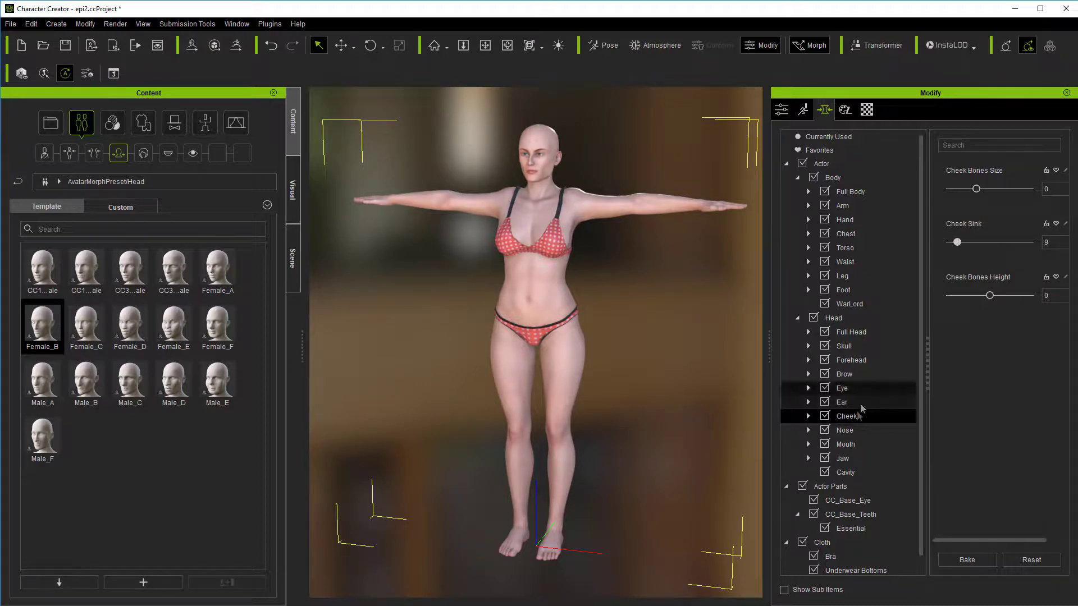
Reshape the nose: Nose Bridge Depth 1, Nose Size -84, Nose Width -6.
click(848, 430)
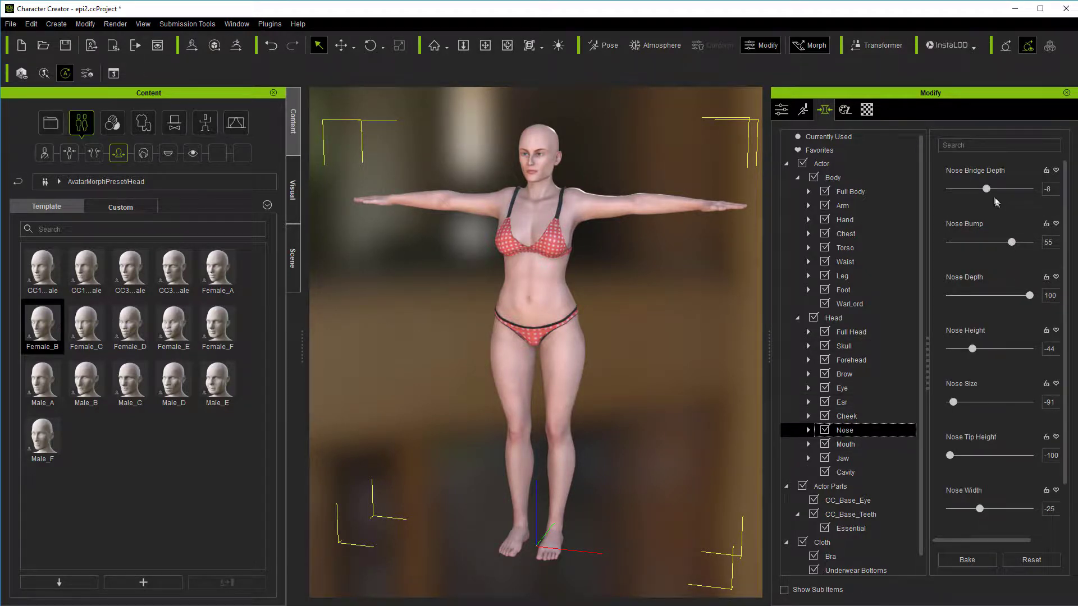
drag(988, 189, 992, 189)
drag(979, 509, 986, 509)
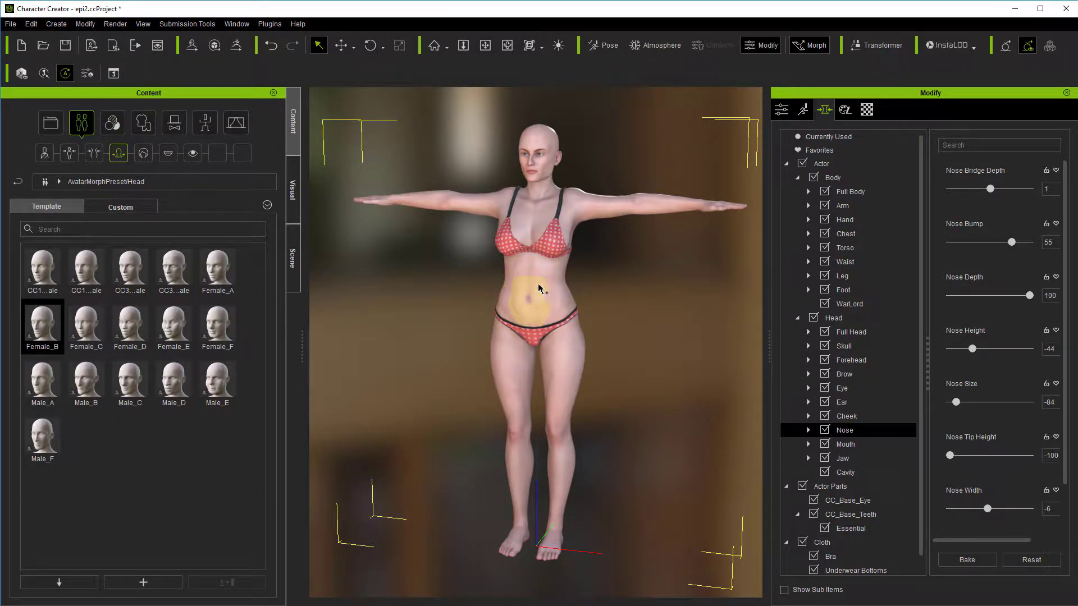
Try the Dusk_Hair, Short Hair, Fohawk and ponytail hairstyles, finishing with Dawn hair.
click(143, 153)
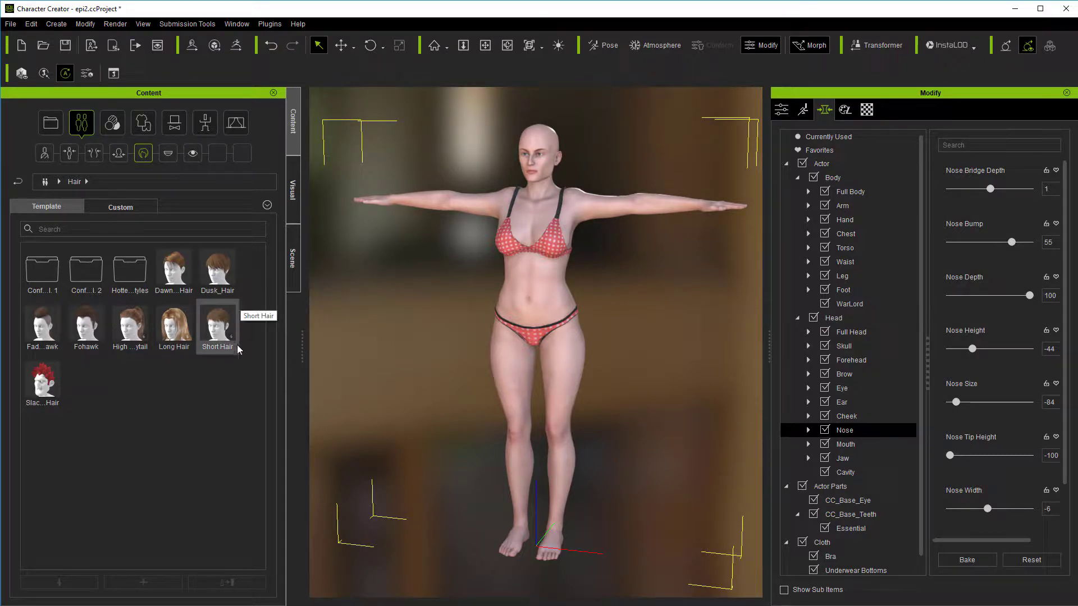
double_click(218, 269)
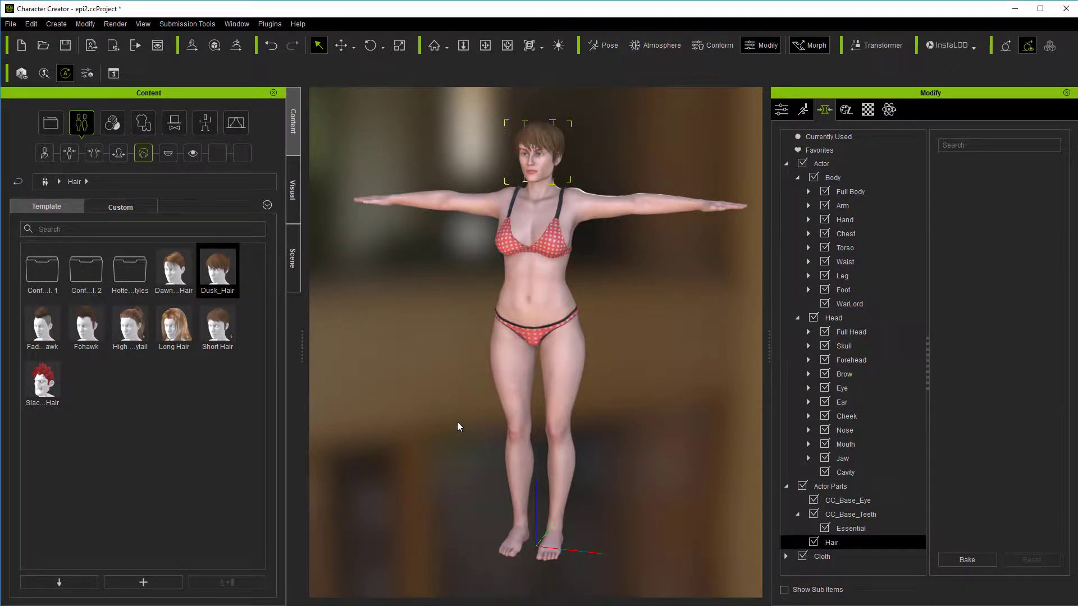
double_click(221, 328)
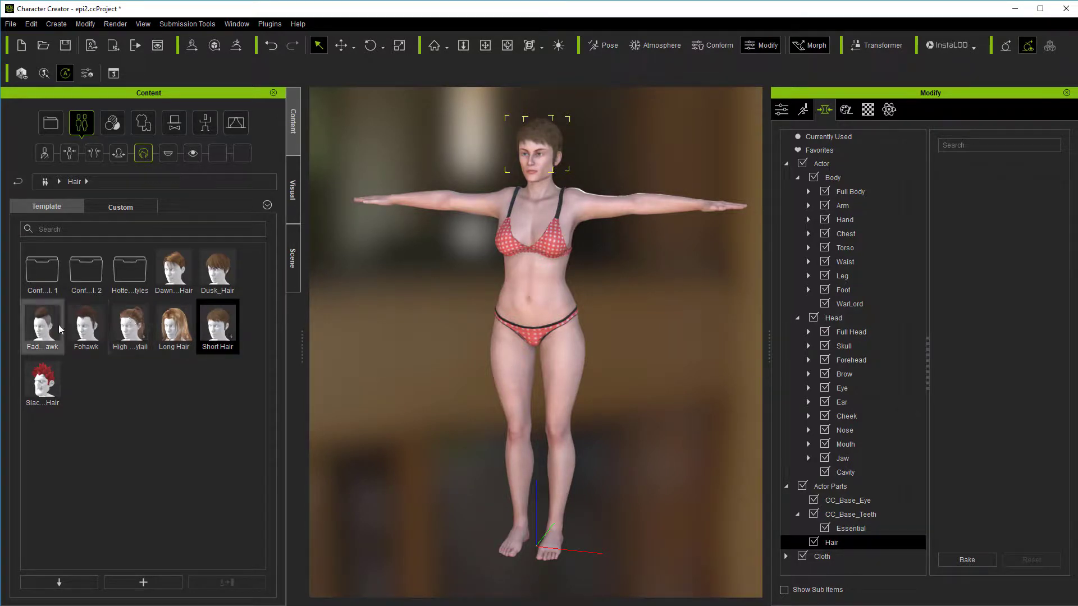
double_click(76, 330)
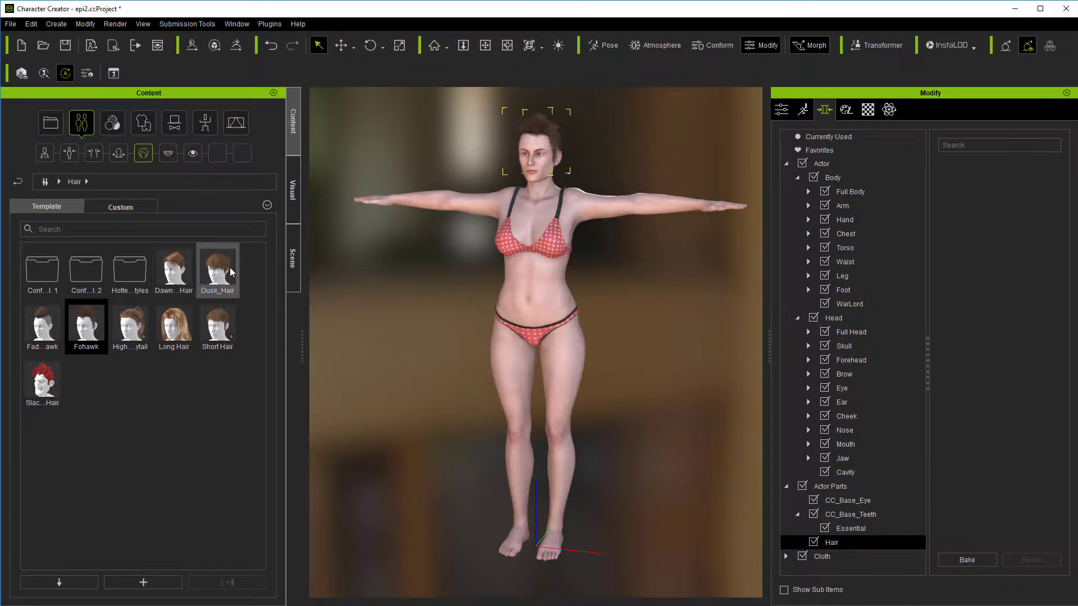
double_click(133, 331)
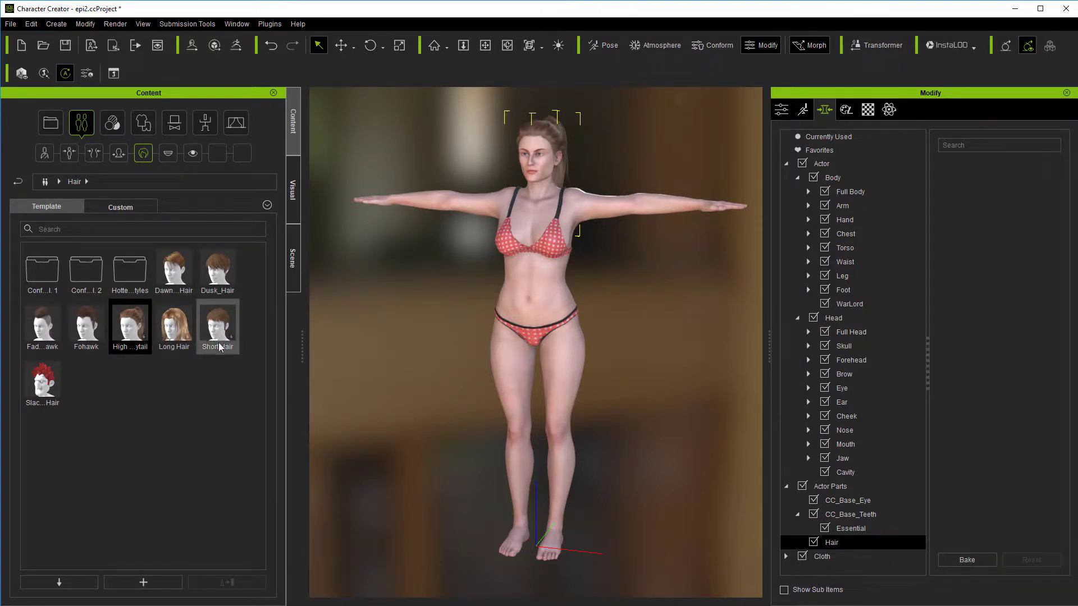
double_click(180, 270)
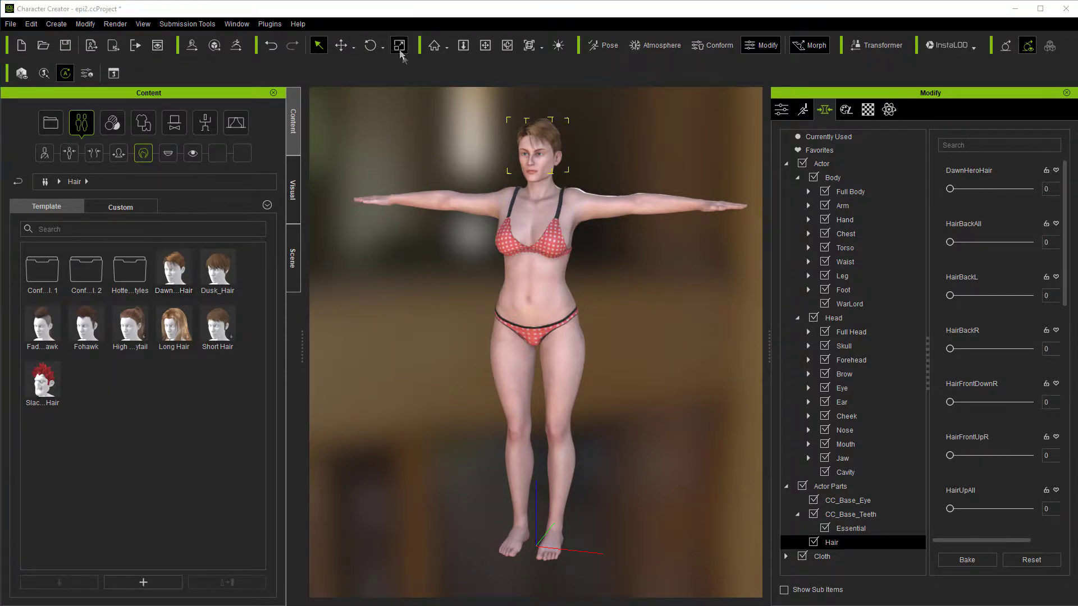
Switch to the face close-up and replace the eyes with the green Eyes_07 set.
click(590, 209)
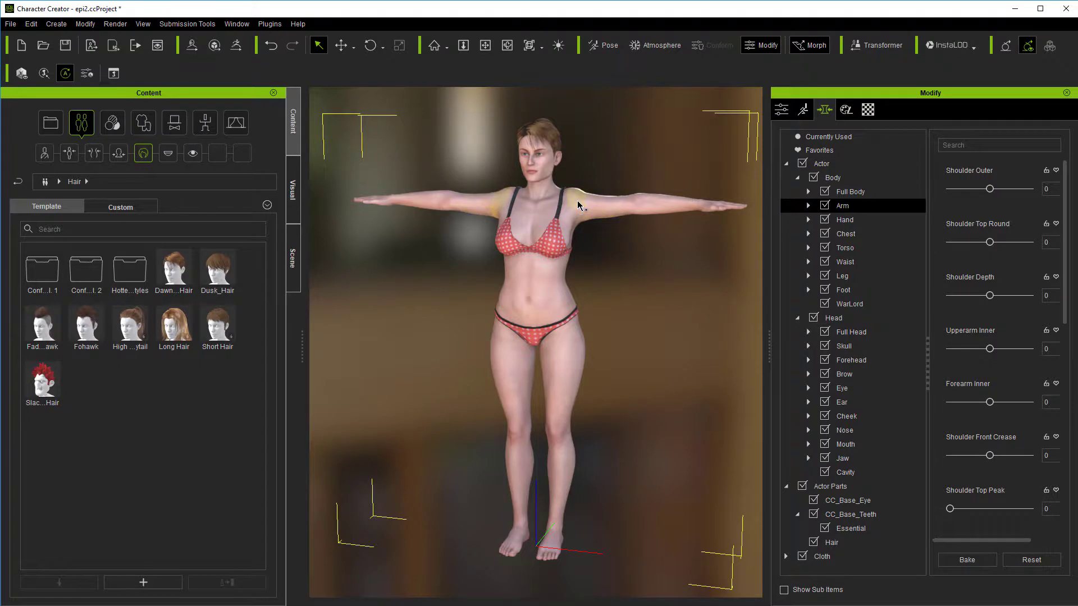
key(F5)
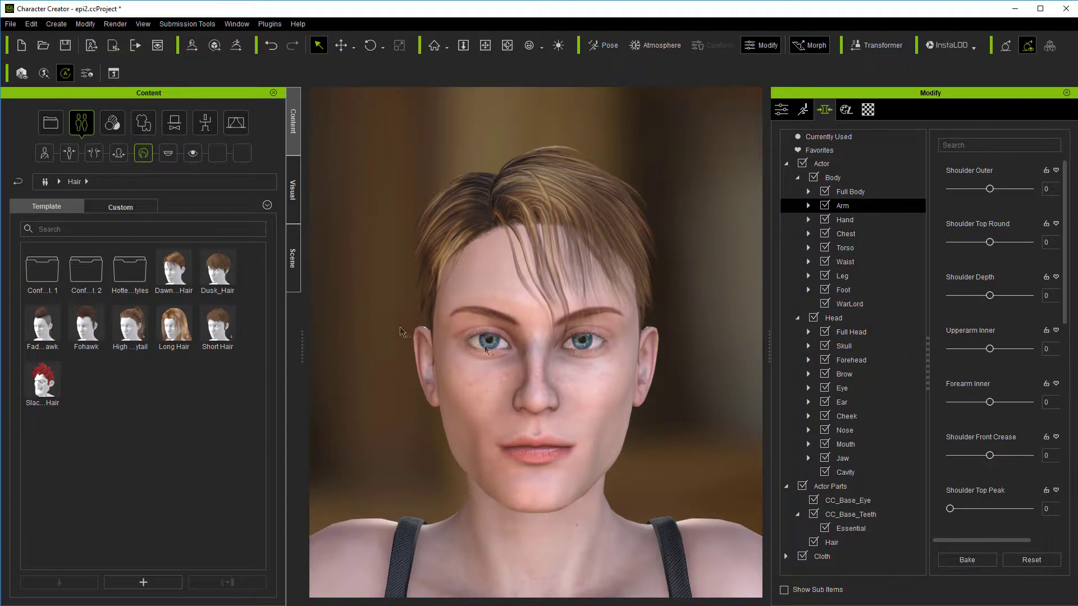
click(193, 152)
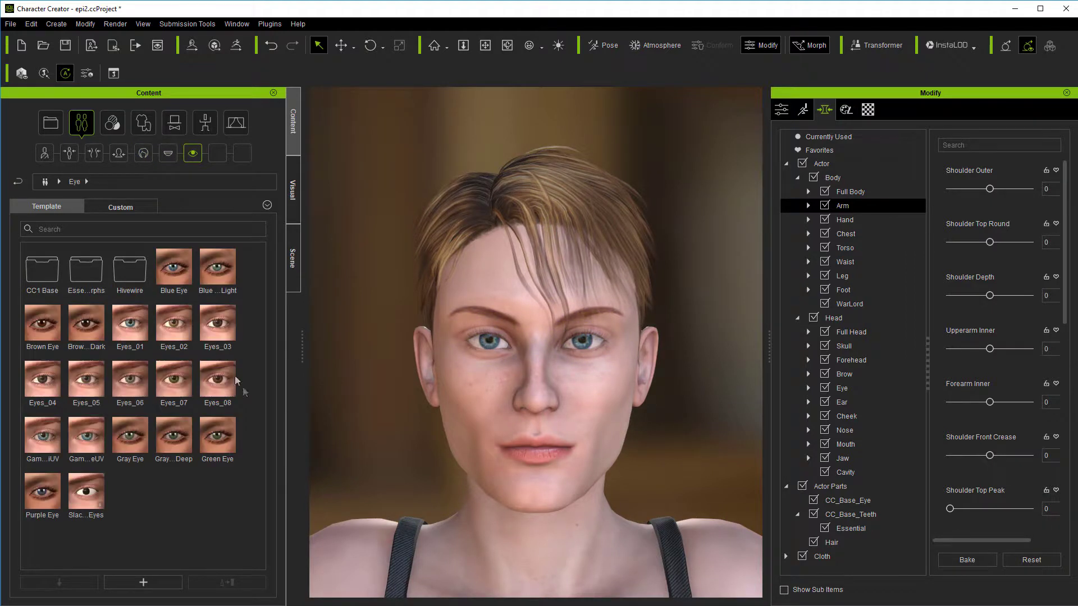
drag(218, 330, 420, 308)
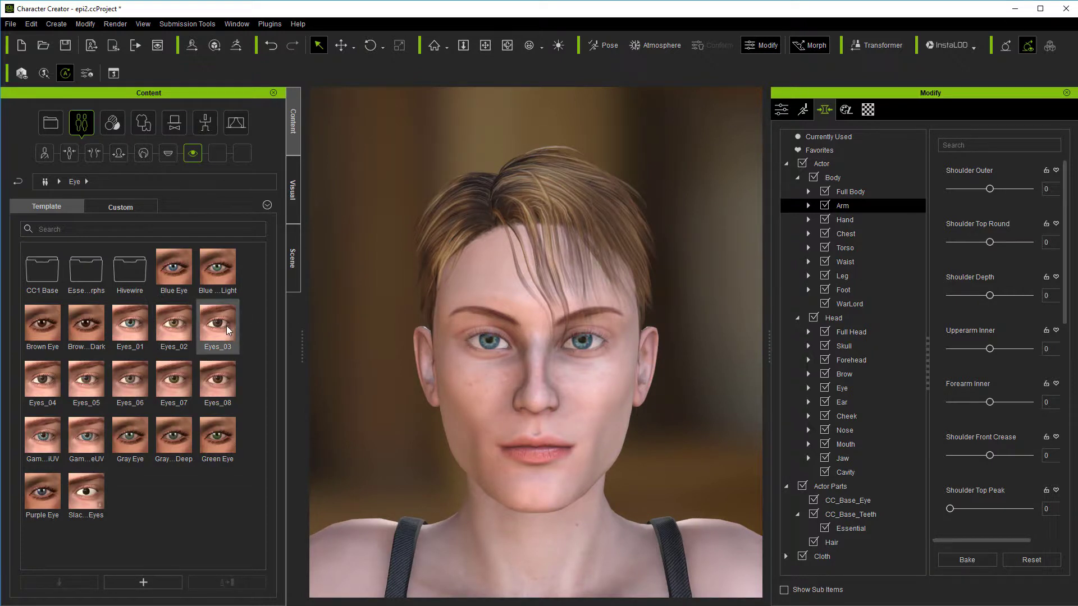
double_click(190, 375)
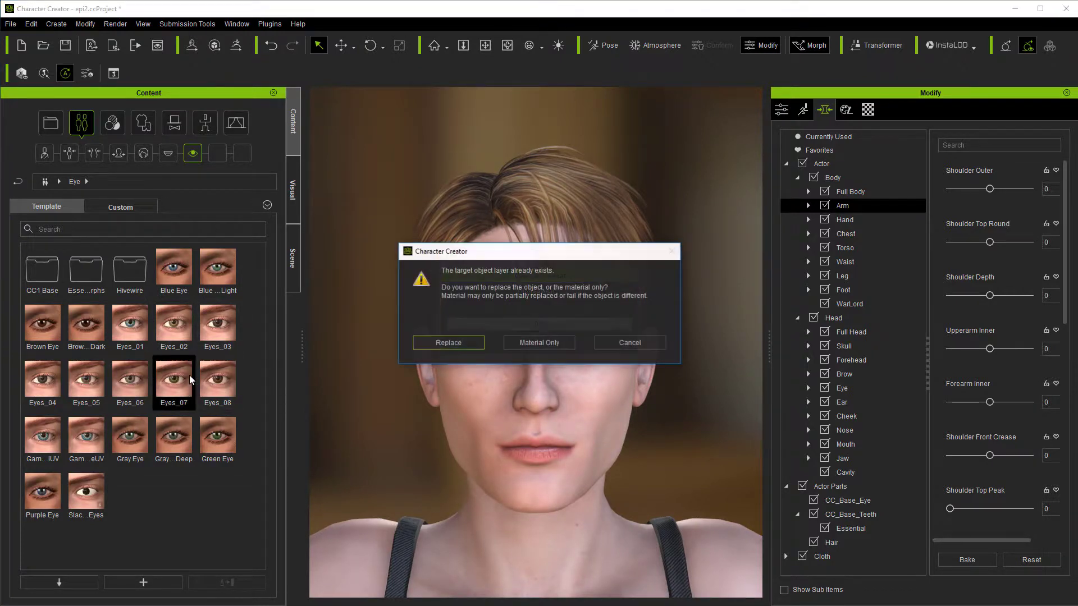
click(540, 342)
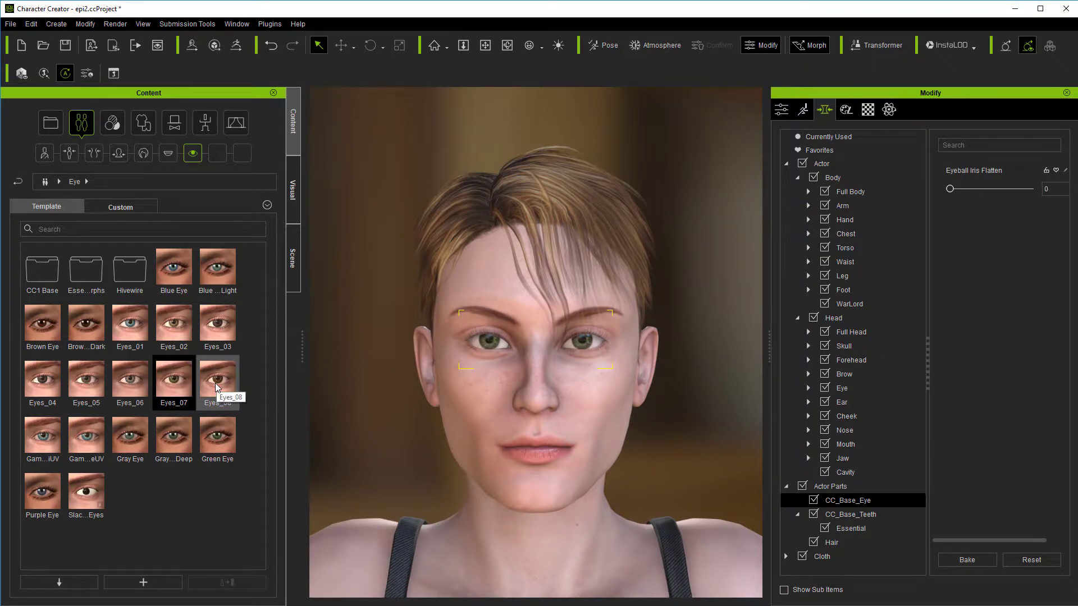
Apply the Normal teeth preset from the teeth library.
click(168, 157)
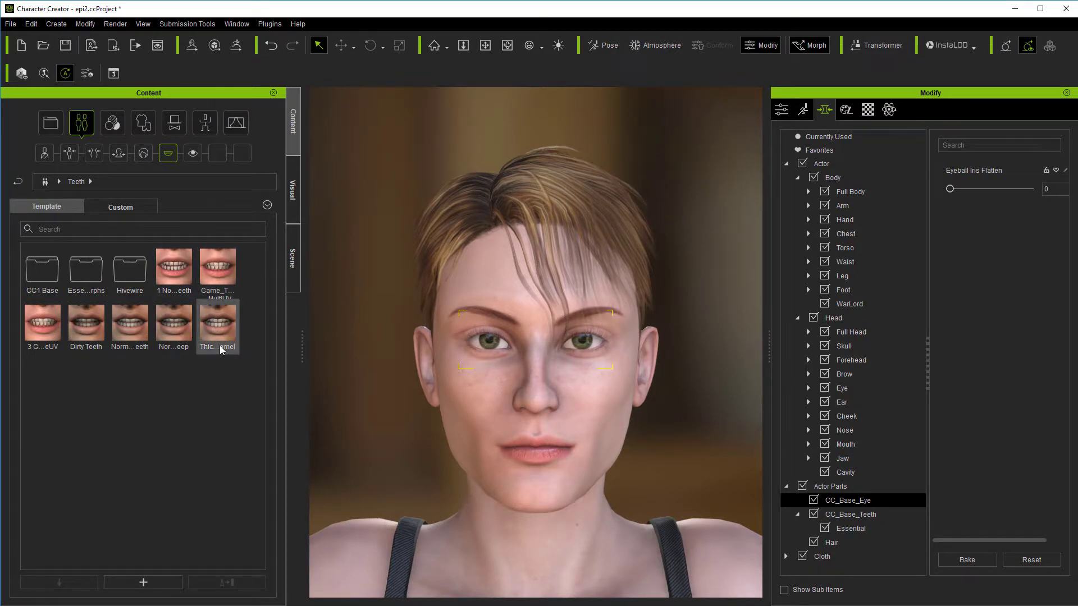
click(140, 331)
double_click(140, 331)
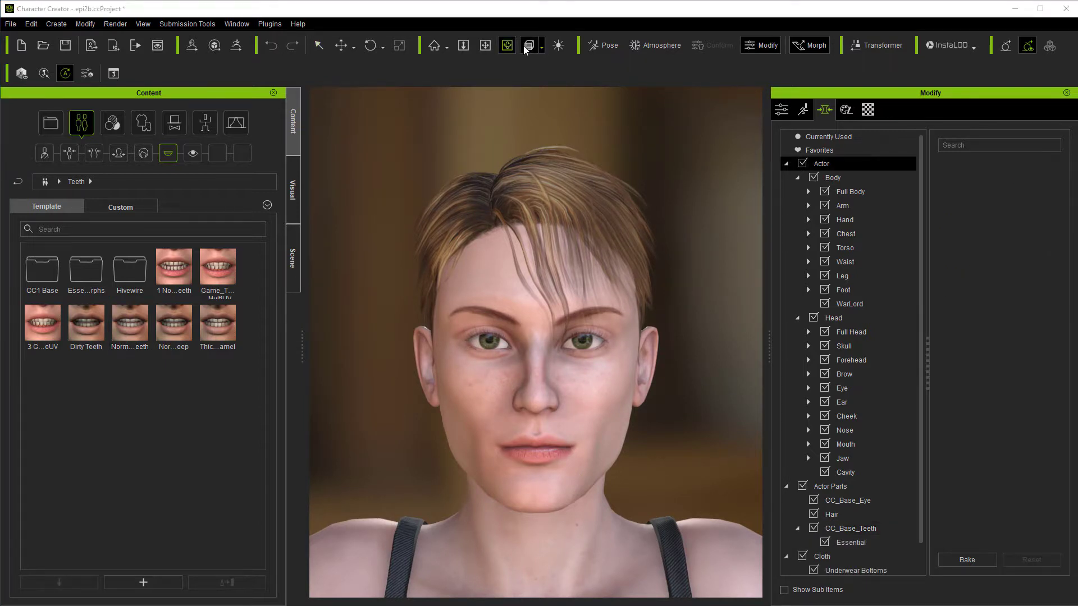
Frame the character's full body and orbit the camera slightly around her.
click(529, 47)
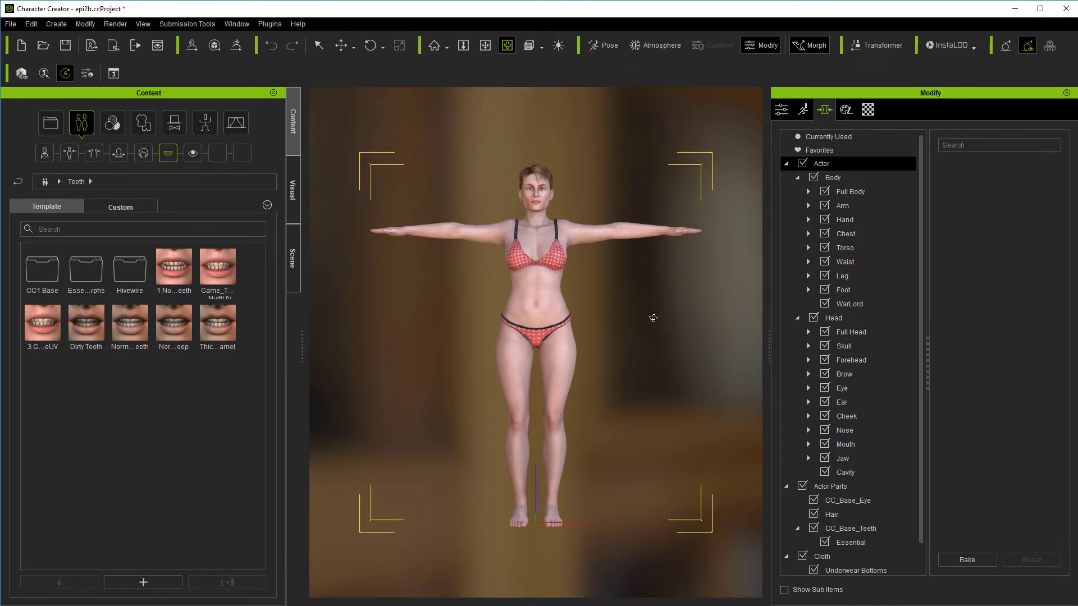
mouse_move(653, 318)
mouse_down()
mouse_move(596, 333)
mouse_move(602, 386)
mouse_move(580, 392)
mouse_move(619, 379)
mouse_up()
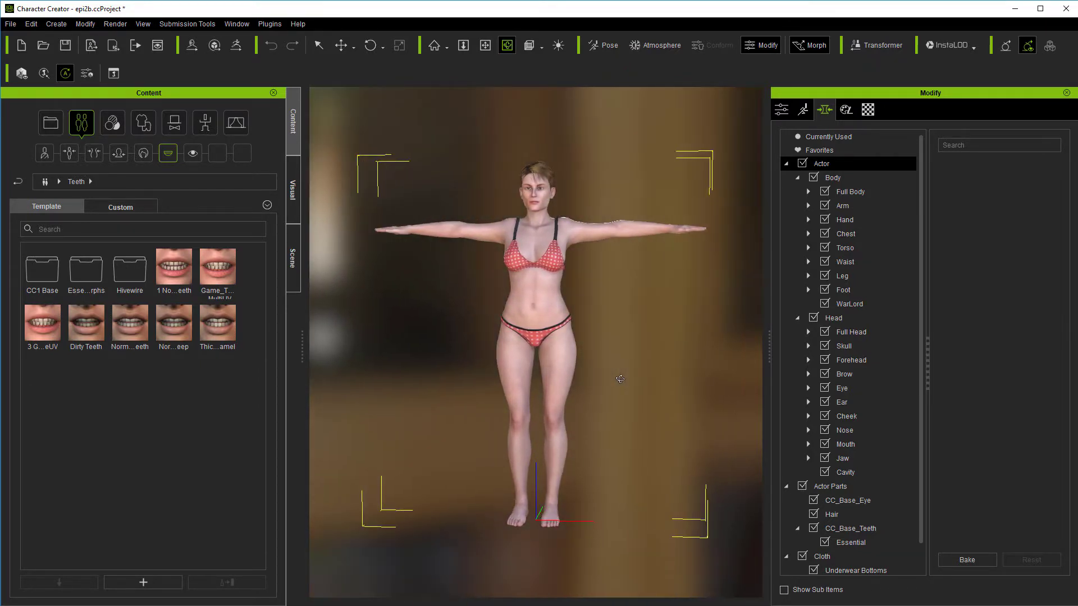